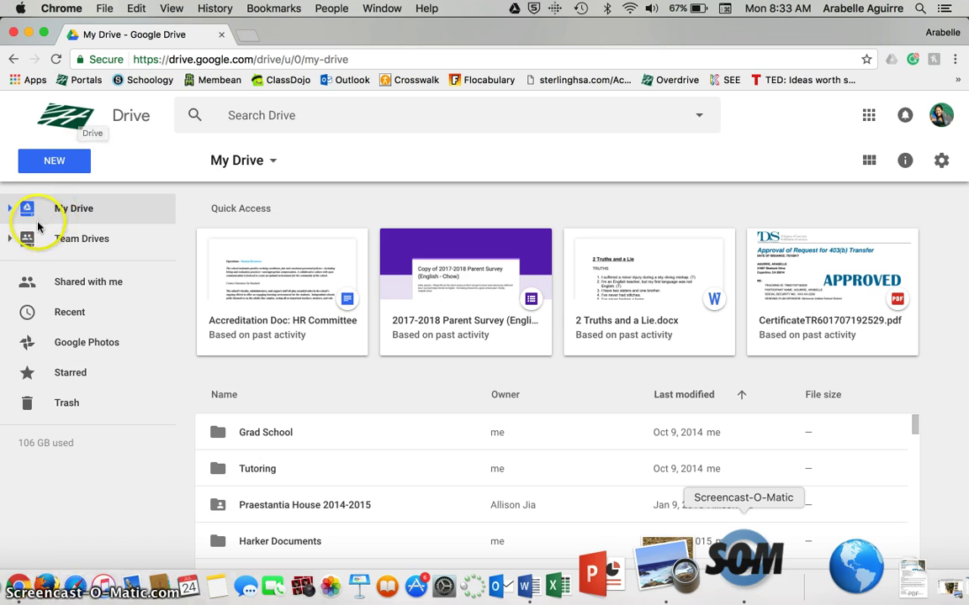
- Navigate My Drive to P#_Honors/ACE English 6 (example) and open its Handouts/Misc. folder
{"action": "left_click", "coordinate": [10, 211]}
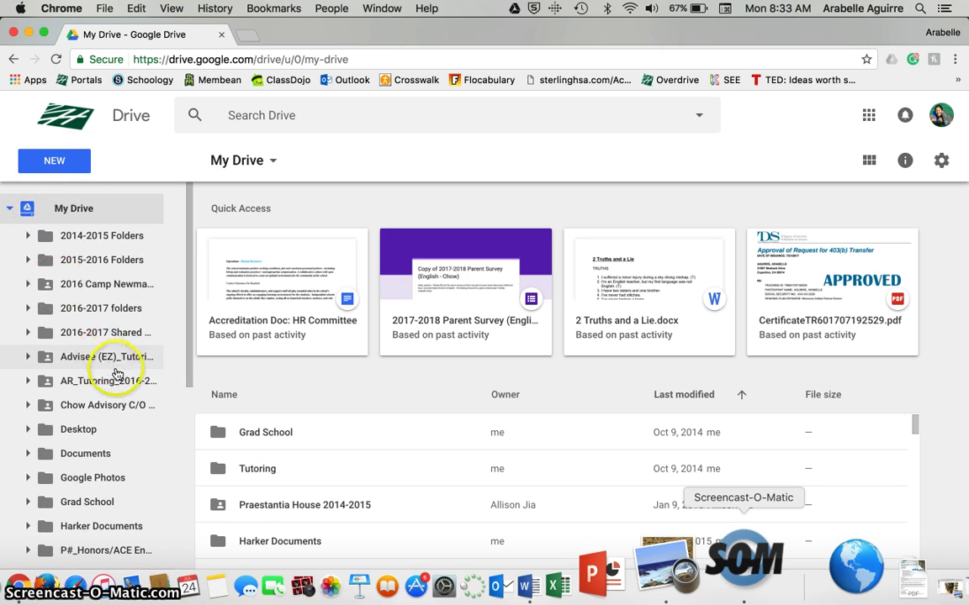
{"action": "scroll", "coordinate": [117, 370], "scroll_direction": "down", "scroll_amount": 3}
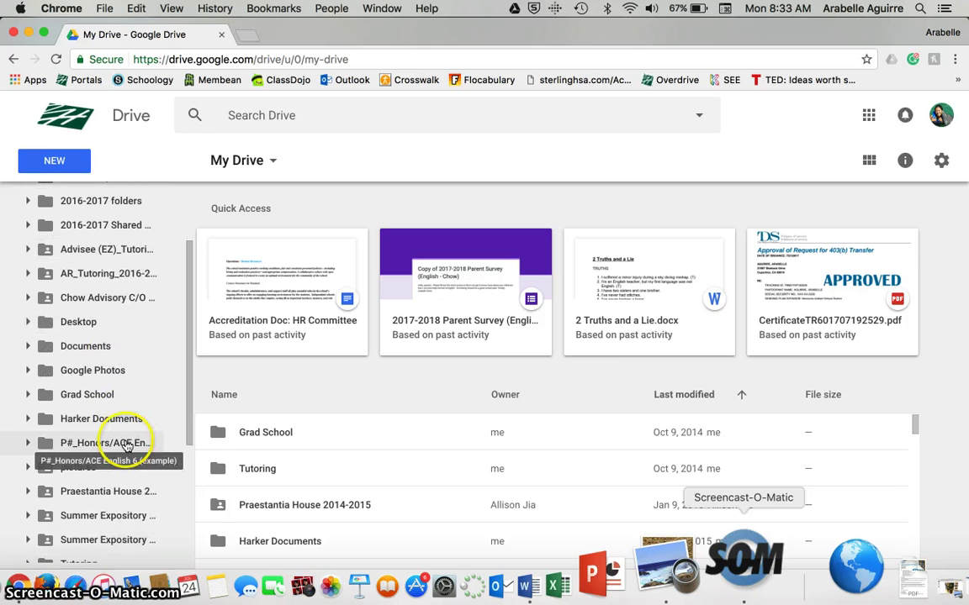
{"action": "left_click", "coordinate": [127, 445]}
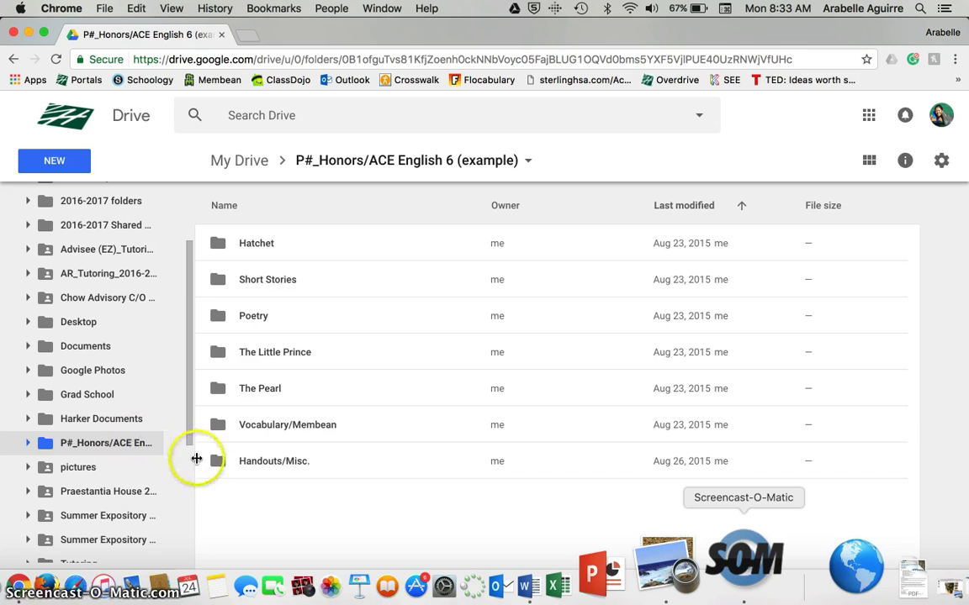
{"action": "double_click", "coordinate": [286, 461]}
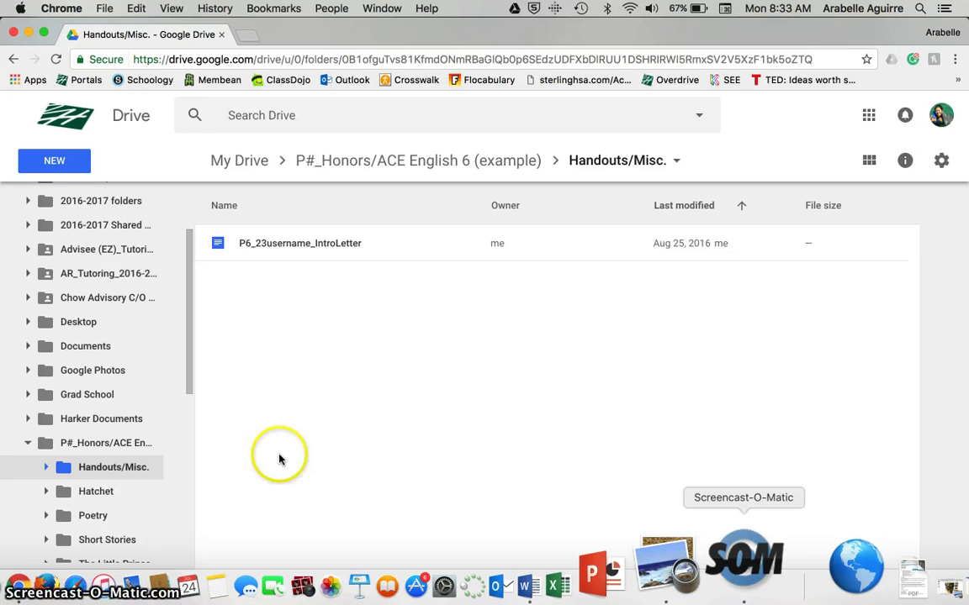
- Create a new blank Google Docs document from the NEW menu
{"action": "left_click", "coordinate": [57, 163]}
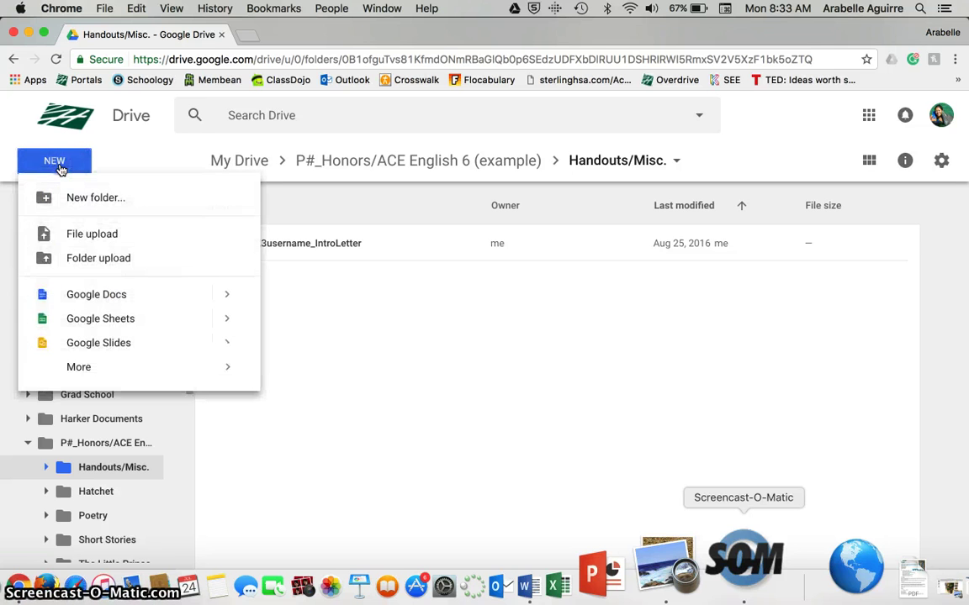
{"action": "left_click", "coordinate": [95, 301]}
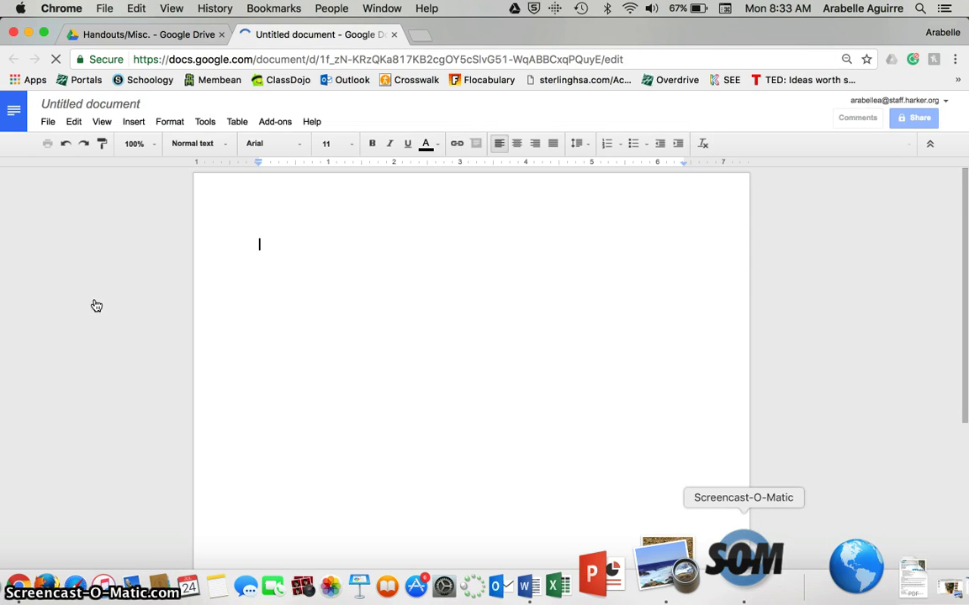
- Change the document title from Untitled document to 'p8_username_MLAFormattingExample'
{"action": "left_click", "coordinate": [100, 104]}
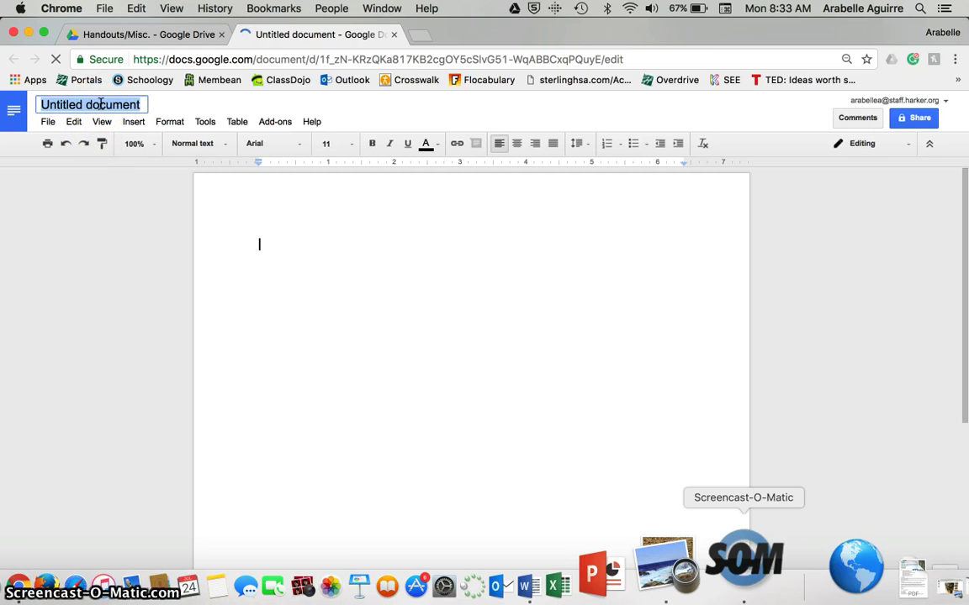
{"action": "type", "text": "p"}
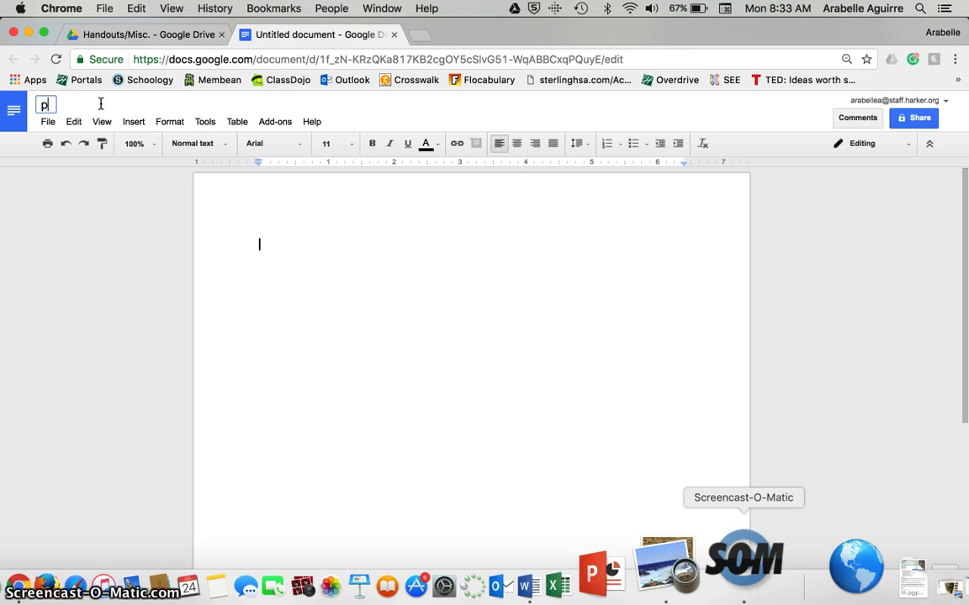
{"action": "type", "text": "8"}
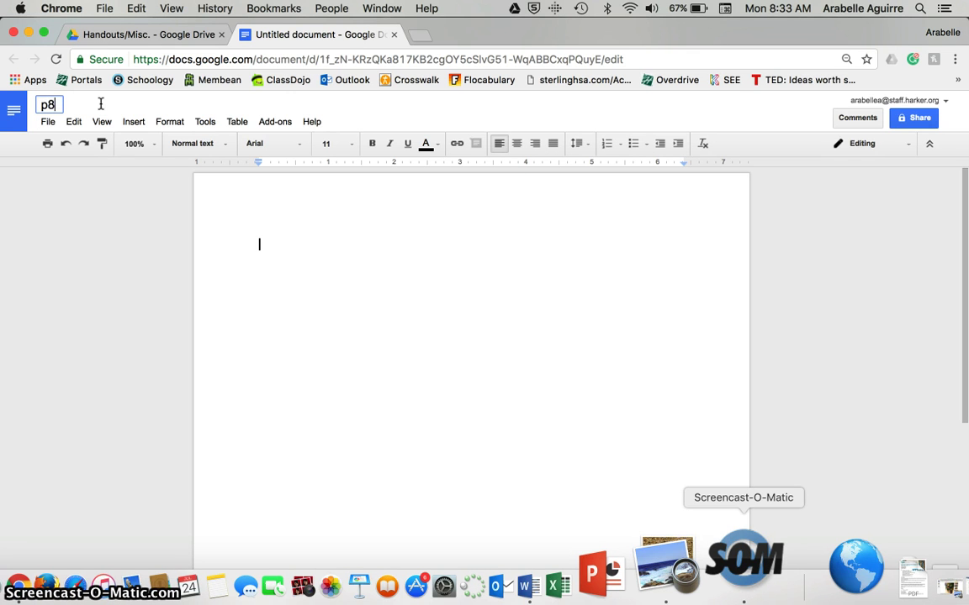
{"action": "type", "text": "_"}
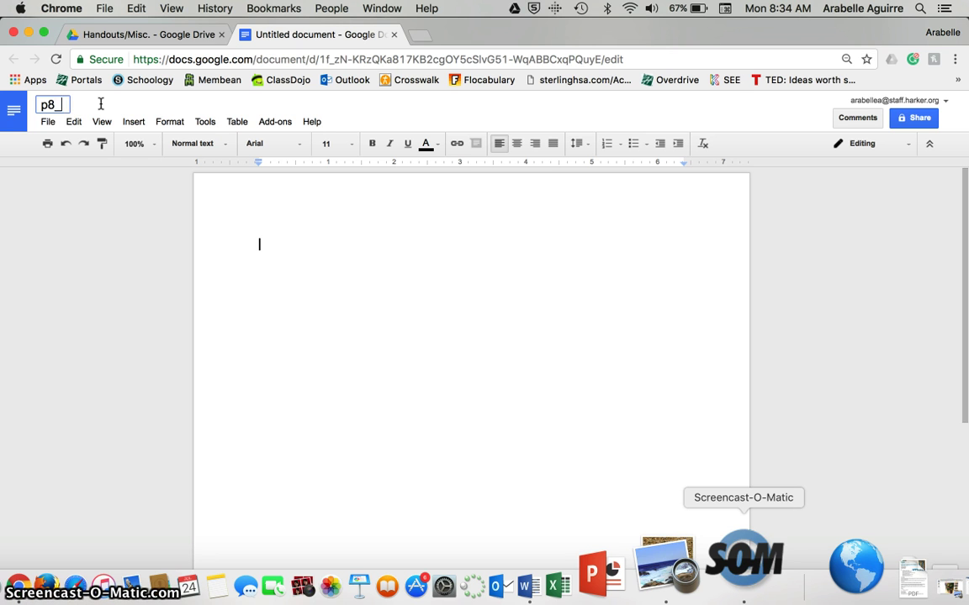
{"action": "type", "text": "username"}
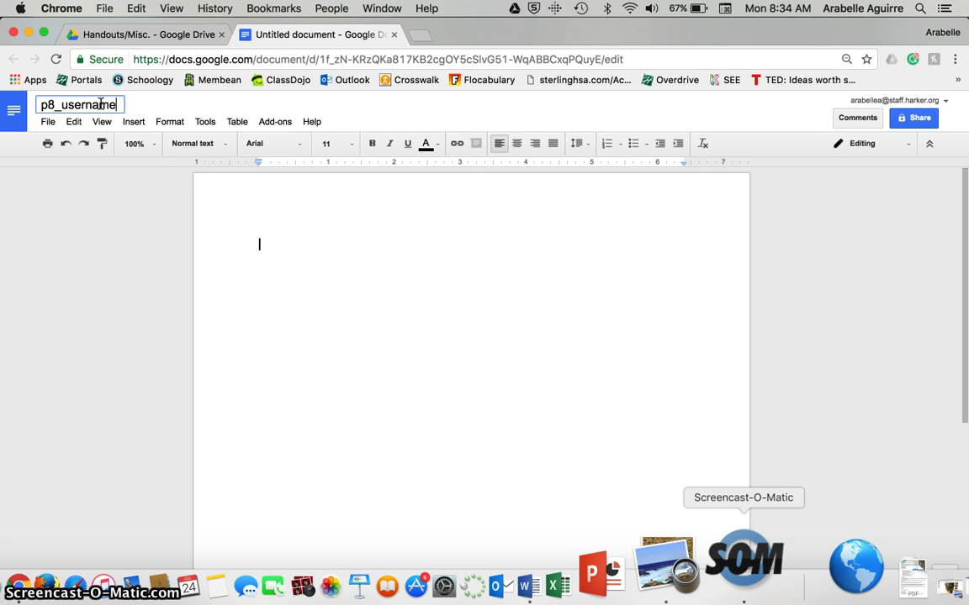
{"action": "type", "text": "_"}
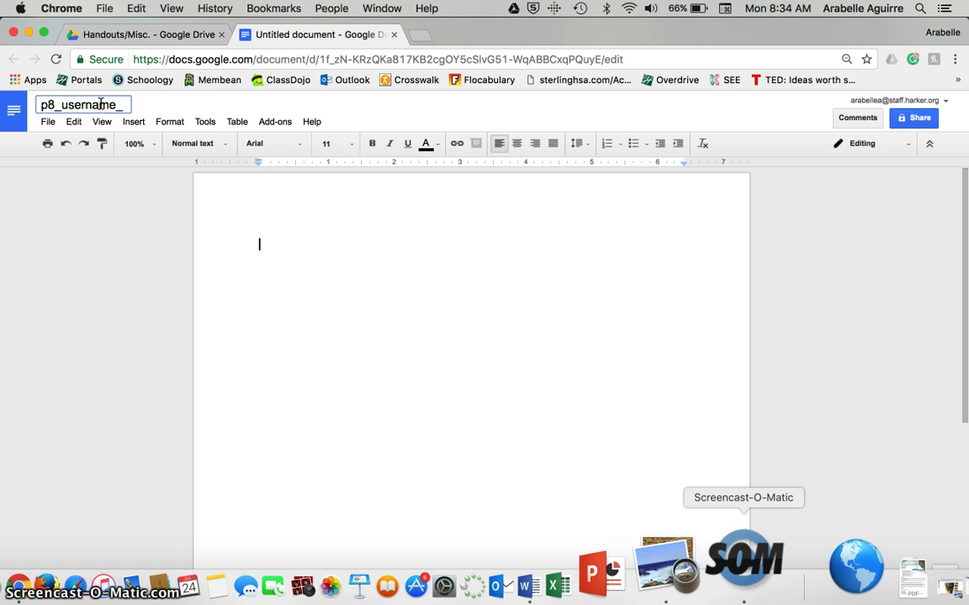
{"action": "type", "text": "MLA"}
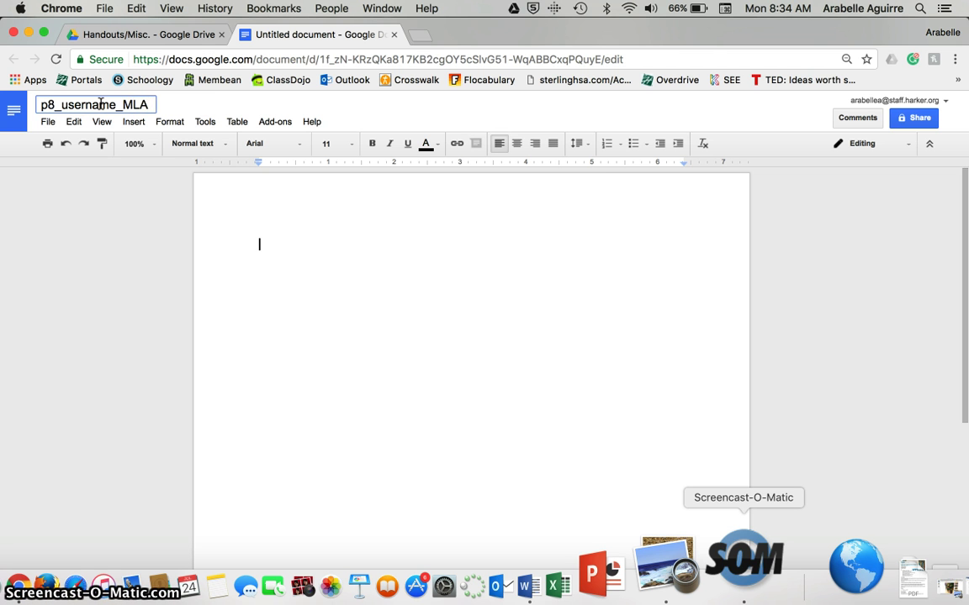
{"action": "type", "text": "Formatting"}
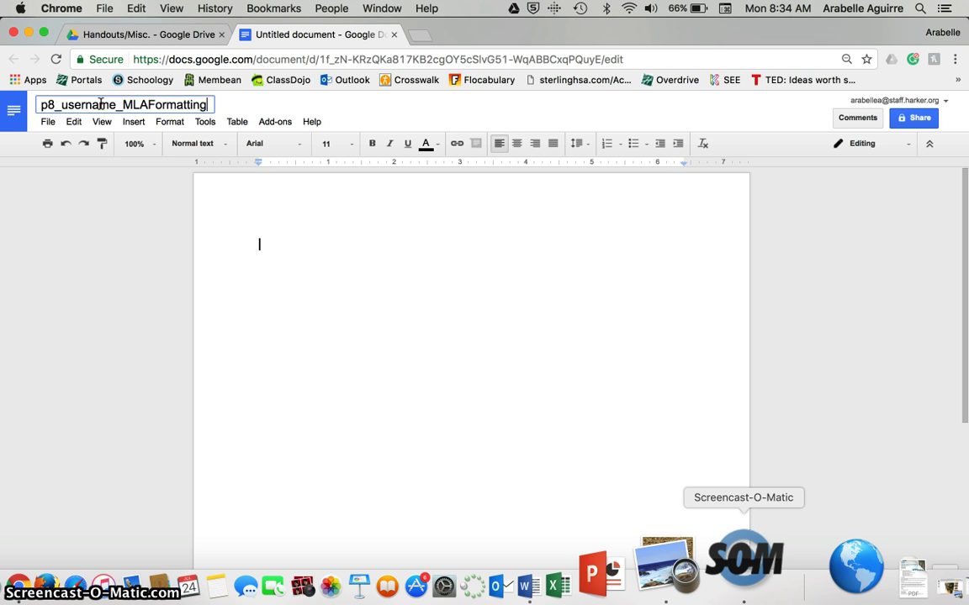
{"action": "type", "text": "Example"}
{"action": "key", "text": "Return"}
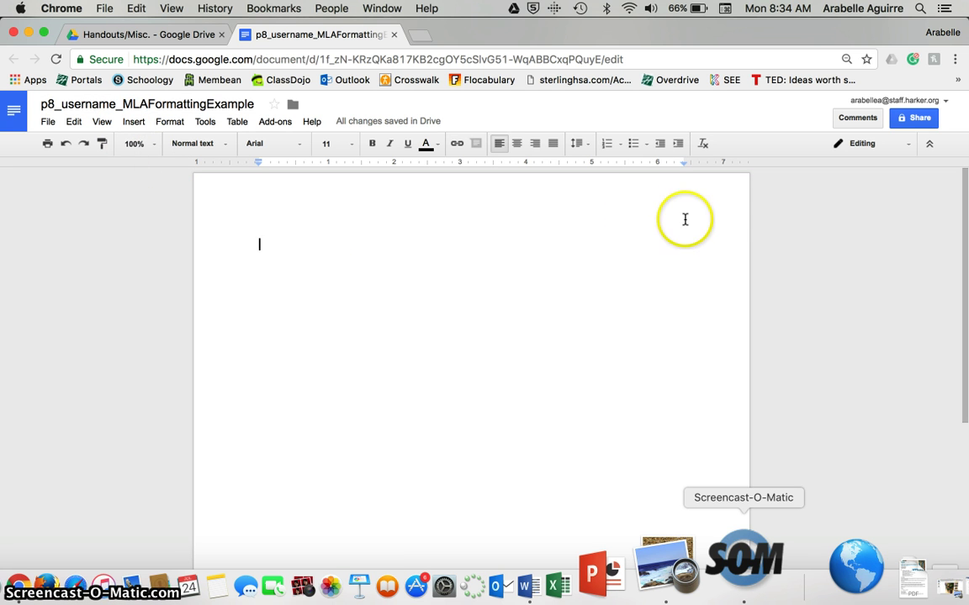
- Share the document by entering one recipient's e-mail address and sending the invitation
{"action": "left_click", "coordinate": [915, 120]}
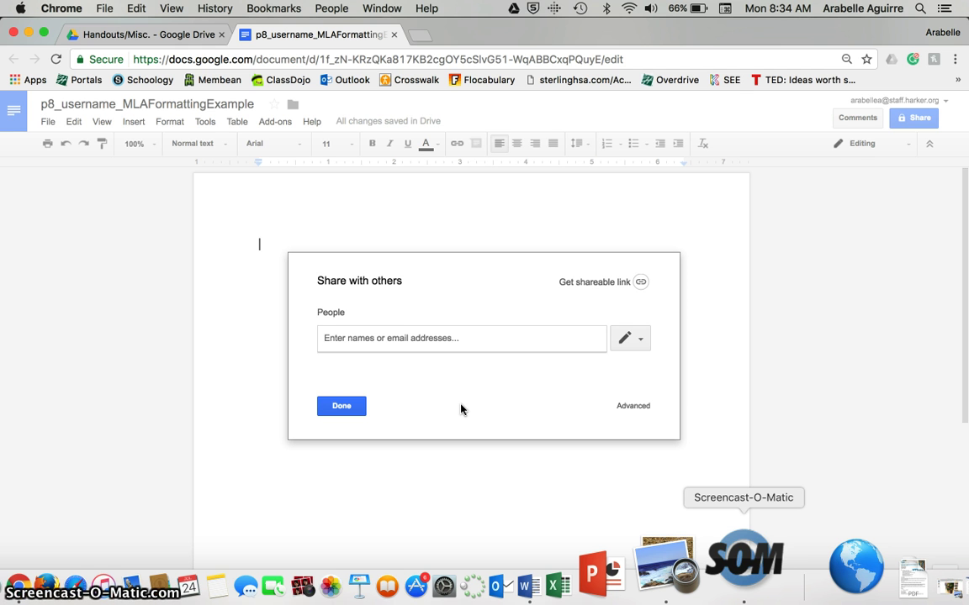
{"action": "left_click", "coordinate": [437, 331]}
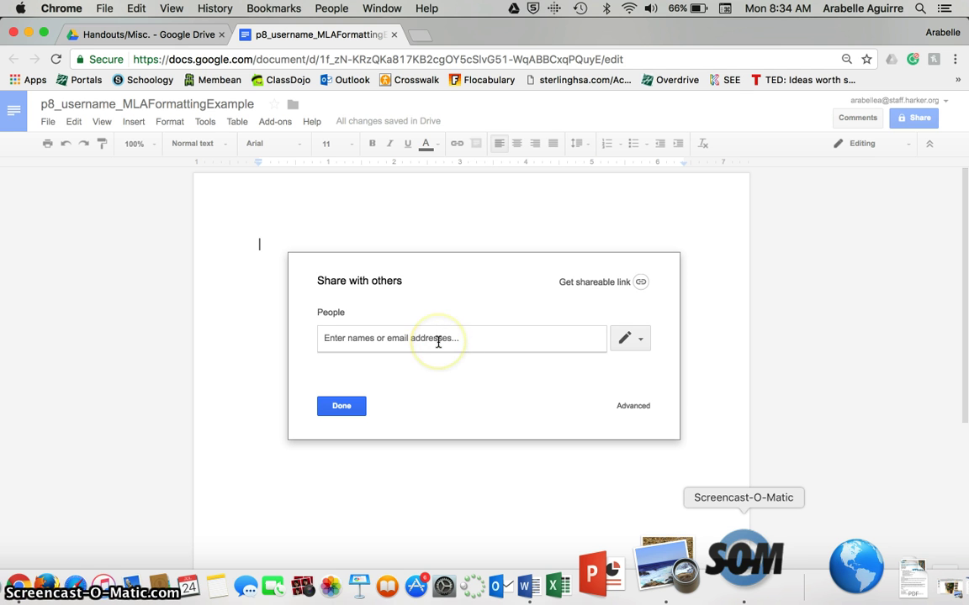
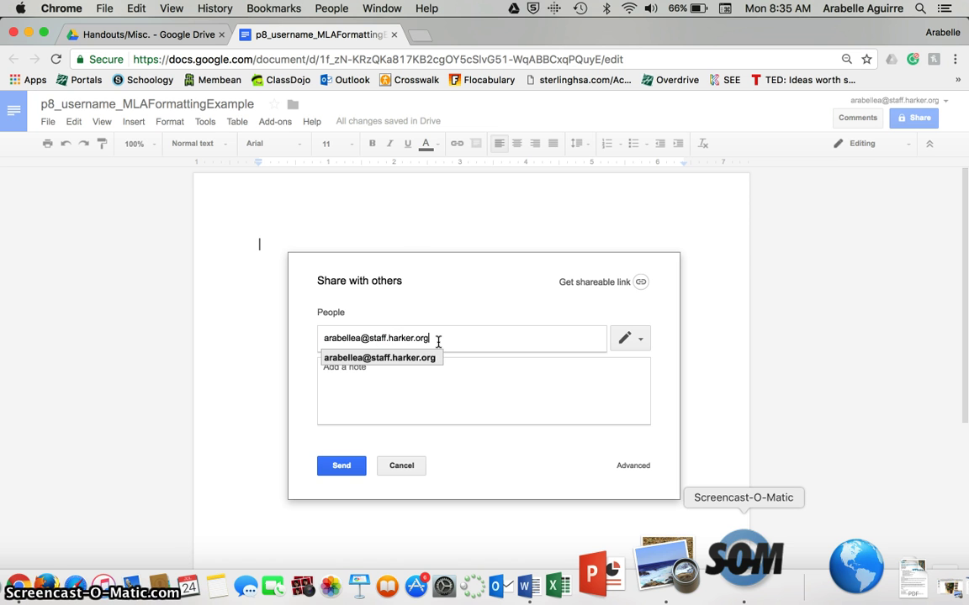
{"action": "left_click", "coordinate": [345, 467]}
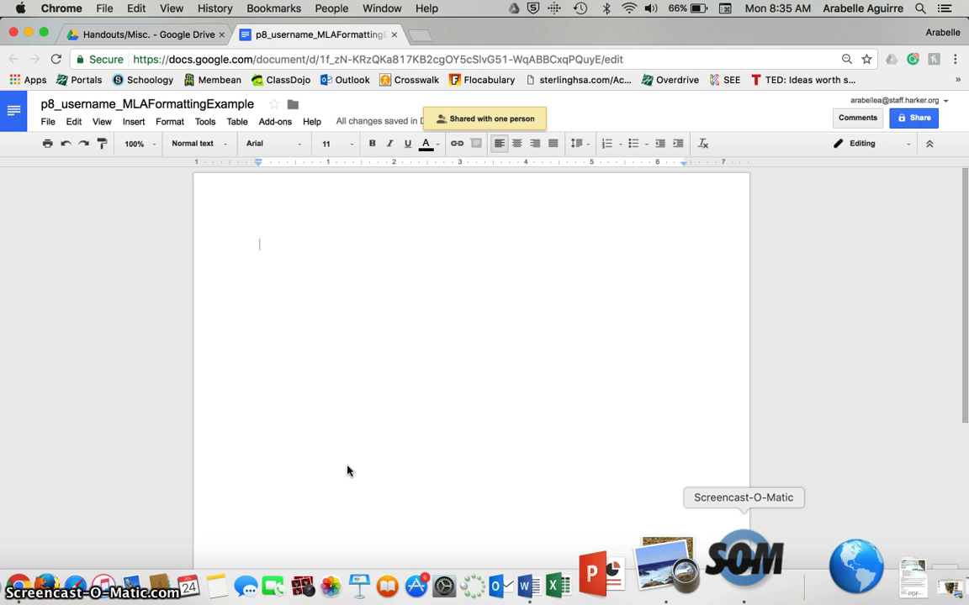
{"action": "left_click", "coordinate": [335, 348]}
- Type four heading lines: First and Last Name, teacher's name, Advanced Core English: Period 8, 24 July 2017
{"action": "left_click", "coordinate": [328, 246]}
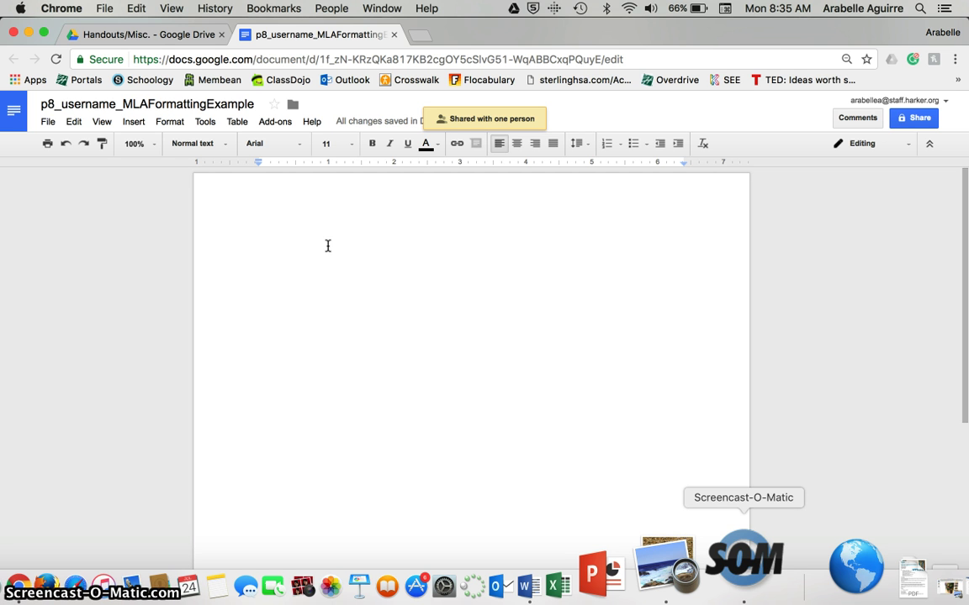
{"action": "type", "text": "First and La"}
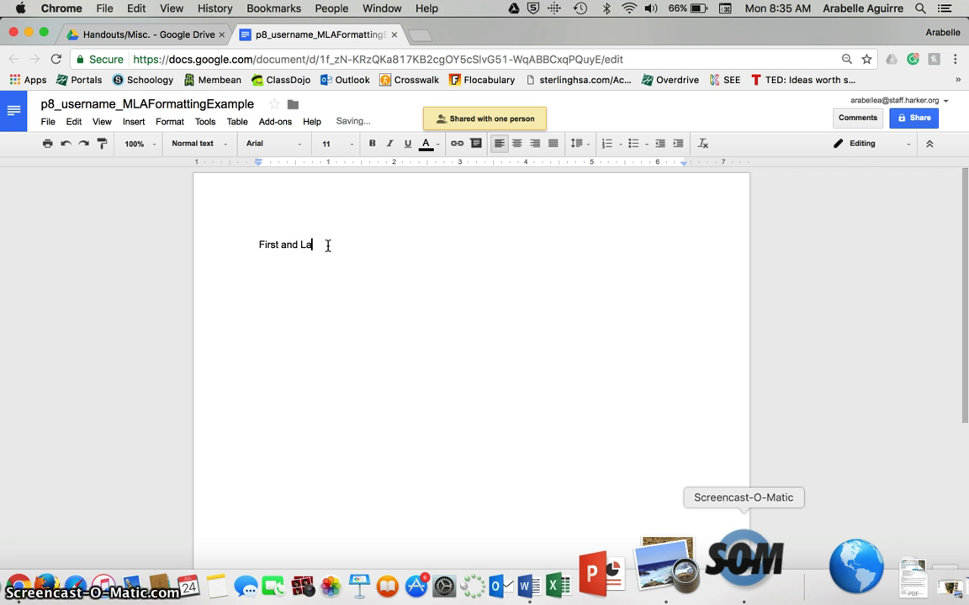
{"action": "type", "text": "st Name"}
{"action": "key", "text": "Return"}
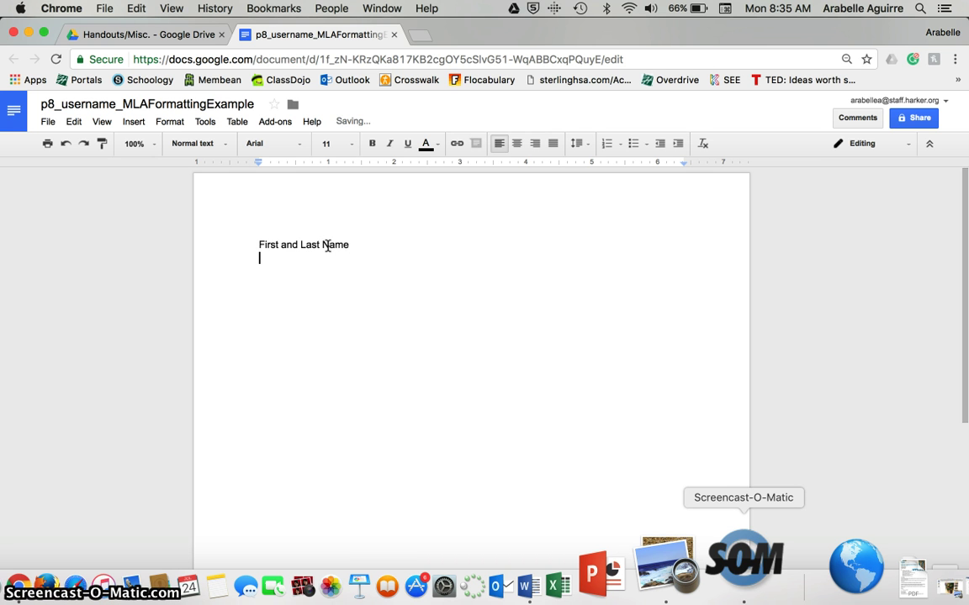
{"action": "type", "text": "Mrs. Chow"}
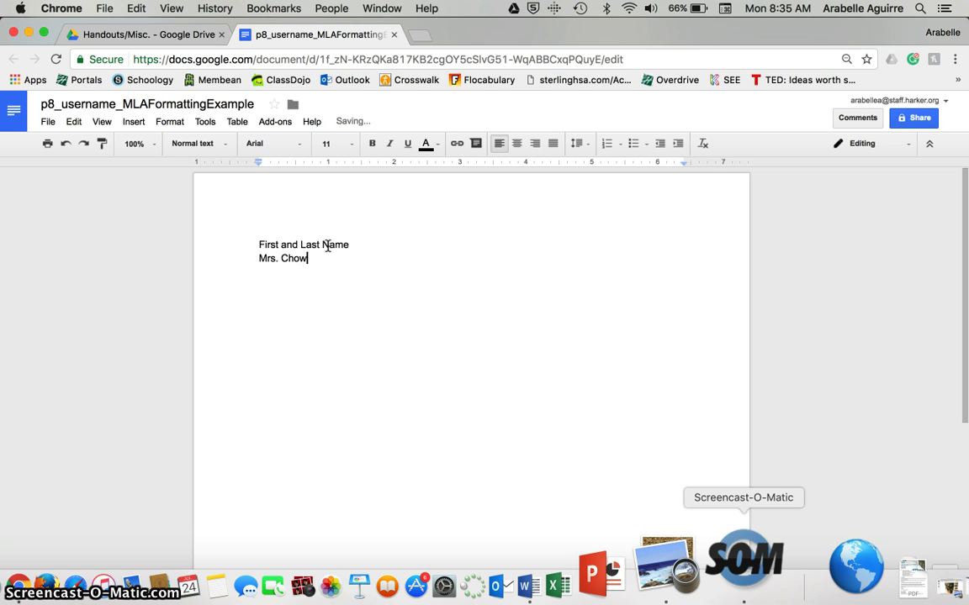
{"action": "key", "text": "Return"}
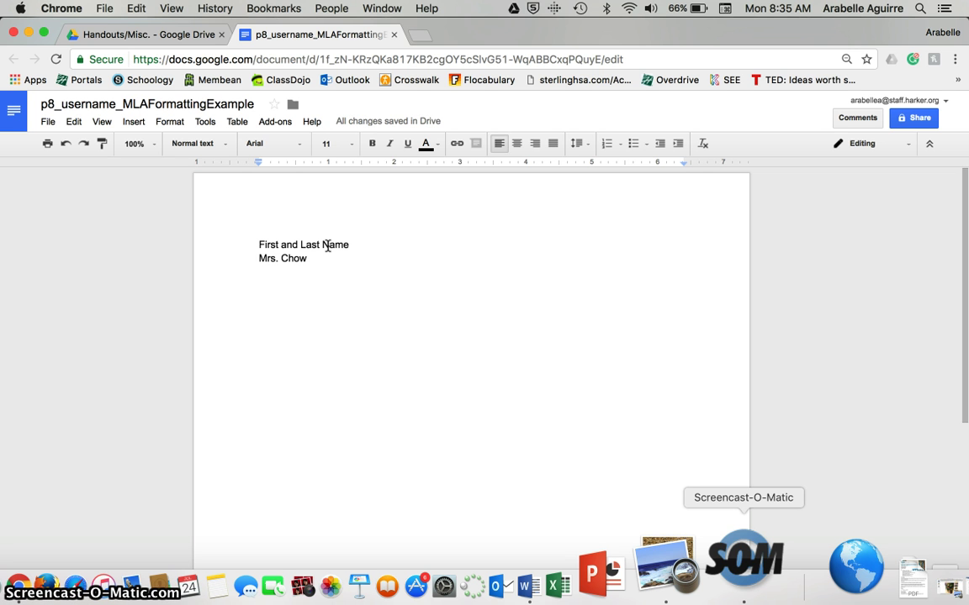
{"action": "type", "text": "Adv"}
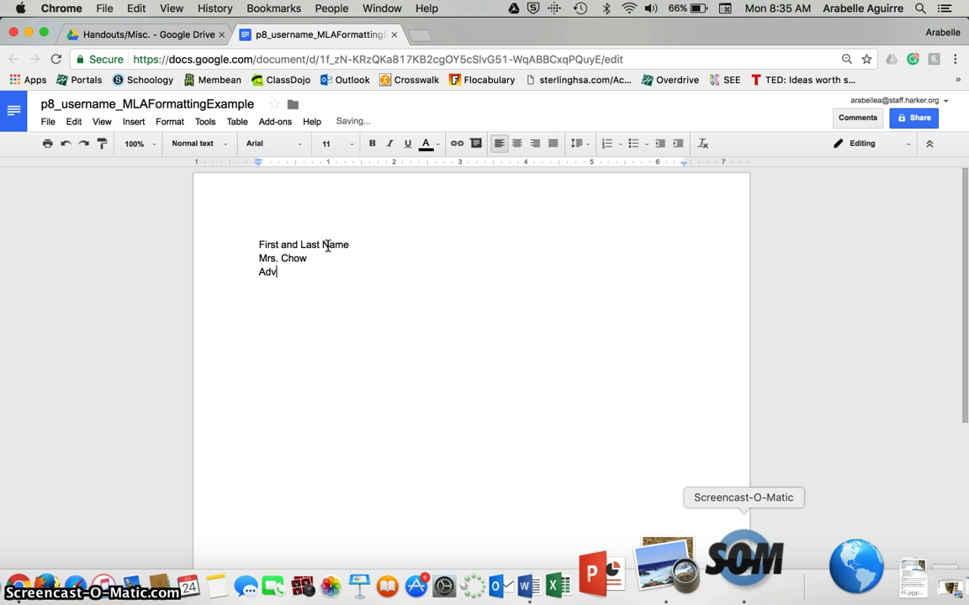
{"action": "type", "text": "anced Core Englis"}
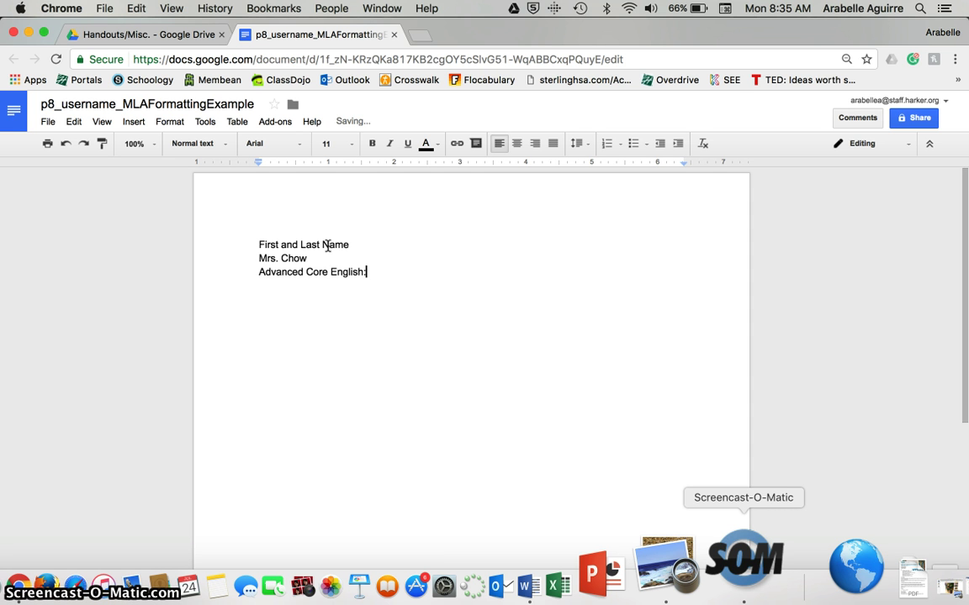
{"action": "type", "text": "h: "}
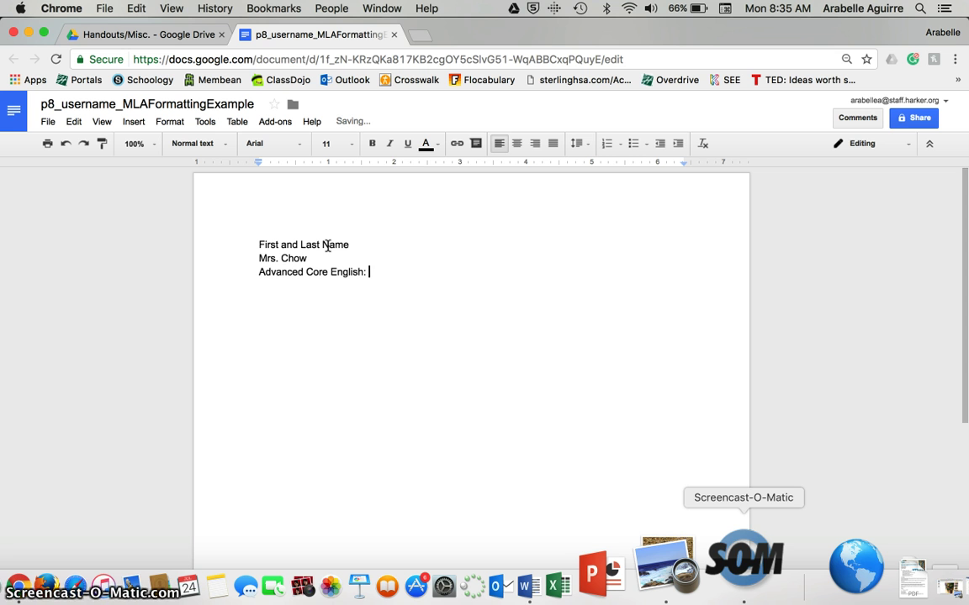
{"action": "type", "text": "Period "}
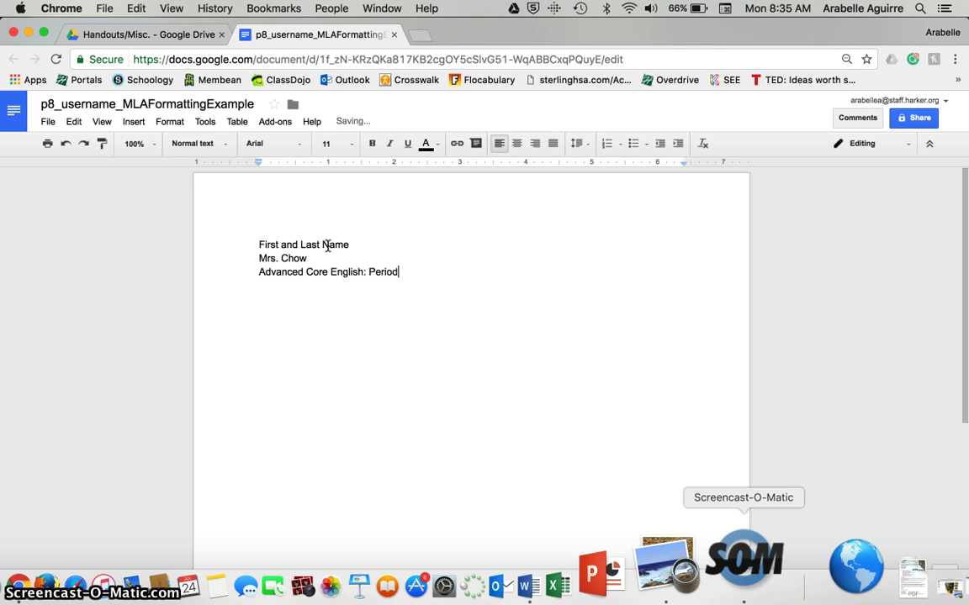
{"action": "type", "text": "8"}
{"action": "key", "text": "Return"}
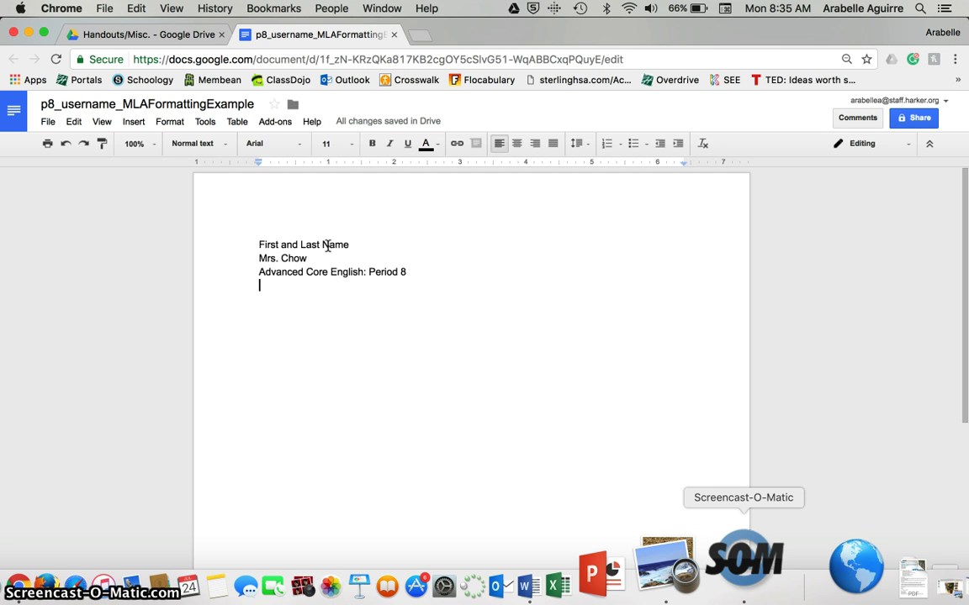
{"action": "type", "text": "24"}
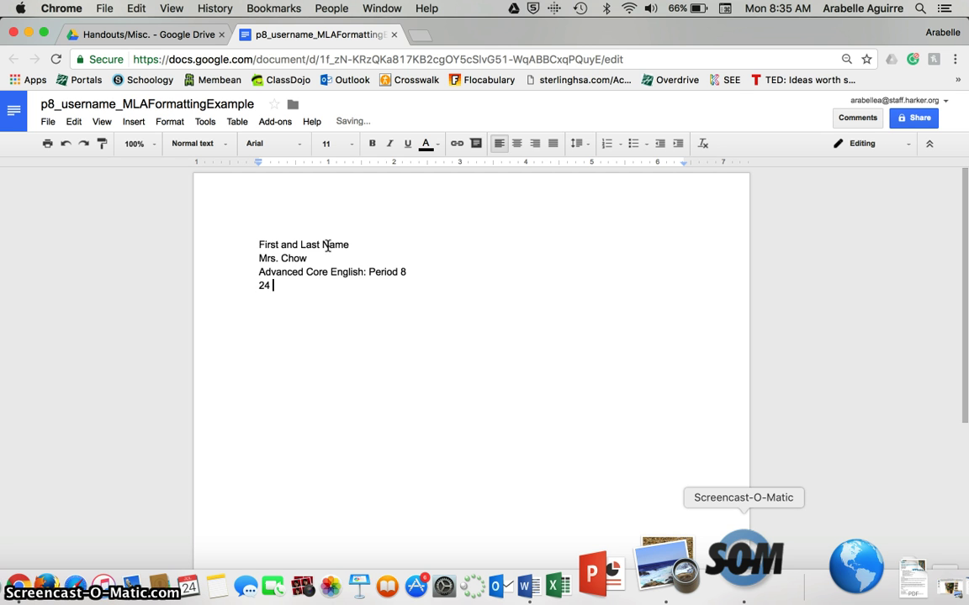
{"action": "type", "text": " July"}
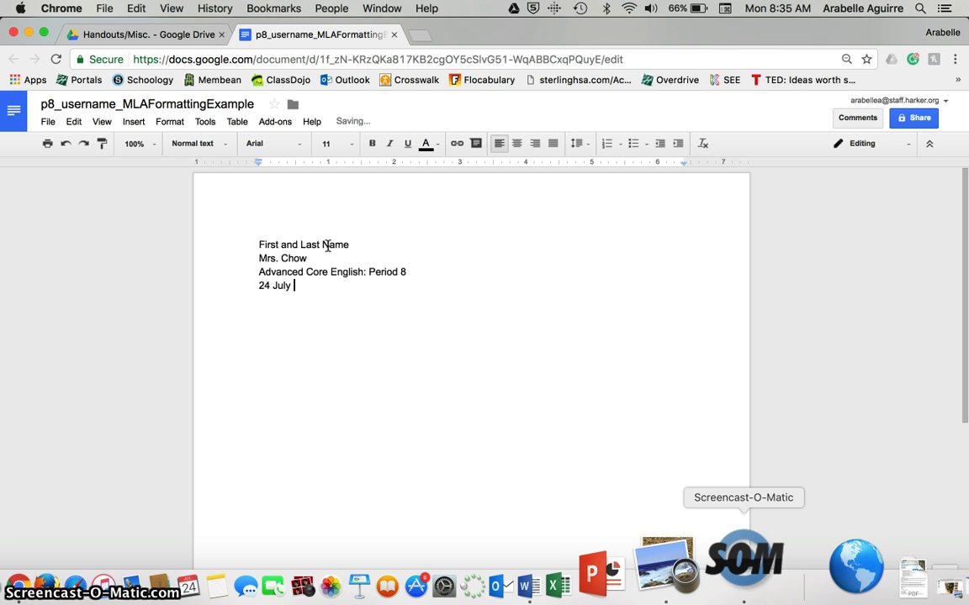
{"action": "type", "text": " 2017"}
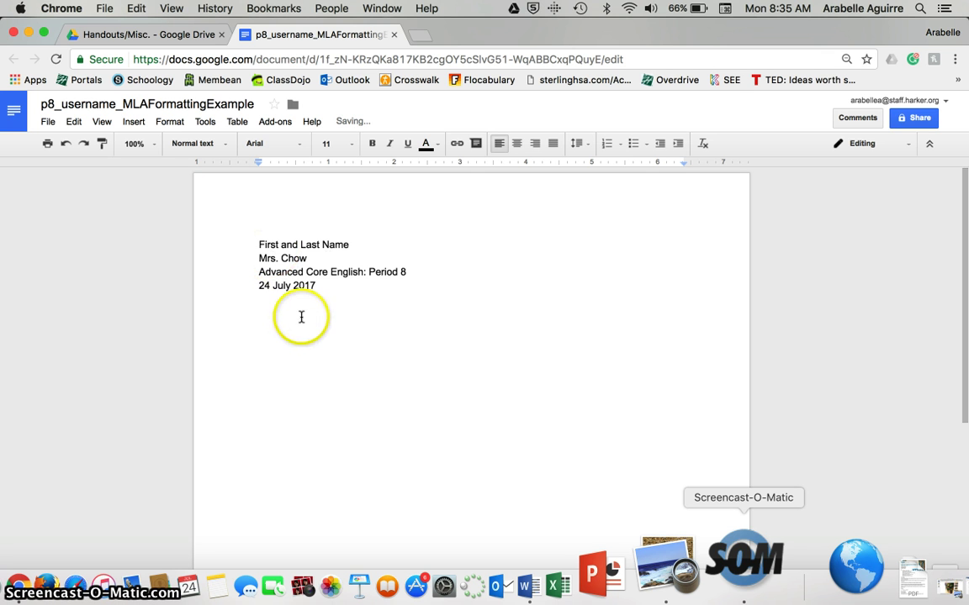
- Format the selected heading lines as Times New Roman, size 12, with Double line spacing
{"action": "left_click_drag", "start_coordinate": [328, 290], "coordinate": [250, 244]}
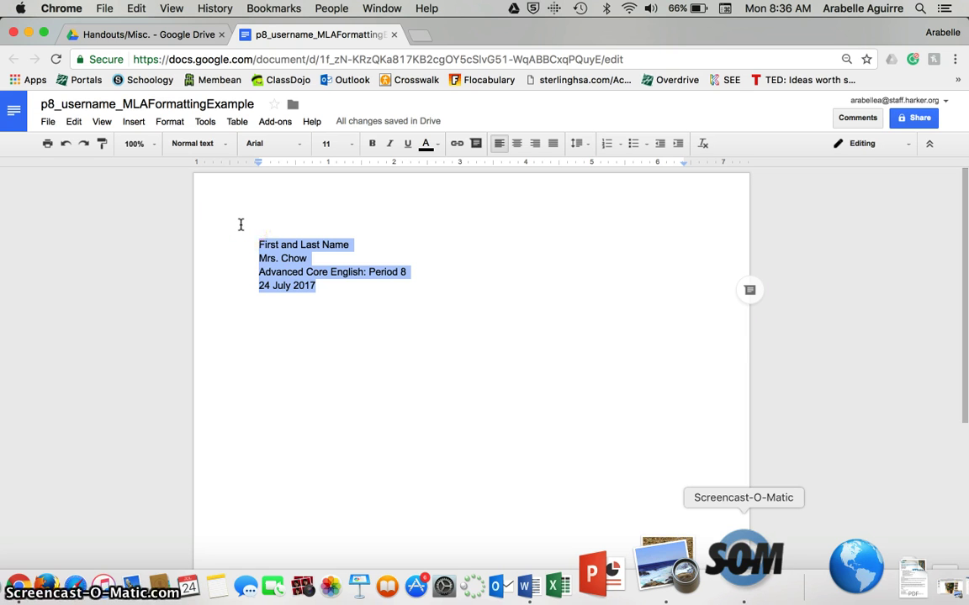
{"action": "left_click", "coordinate": [299, 152]}
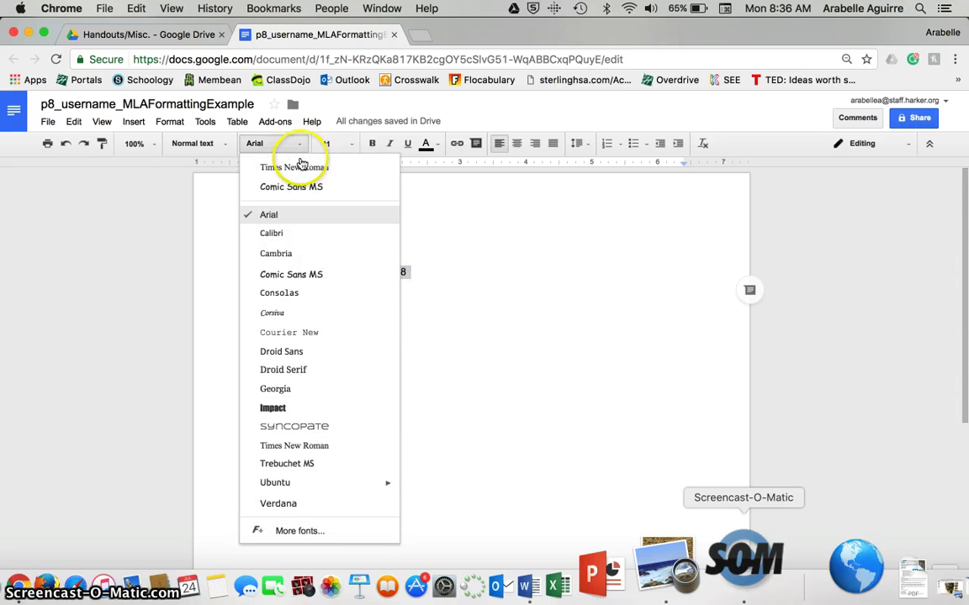
{"action": "left_click", "coordinate": [303, 167]}
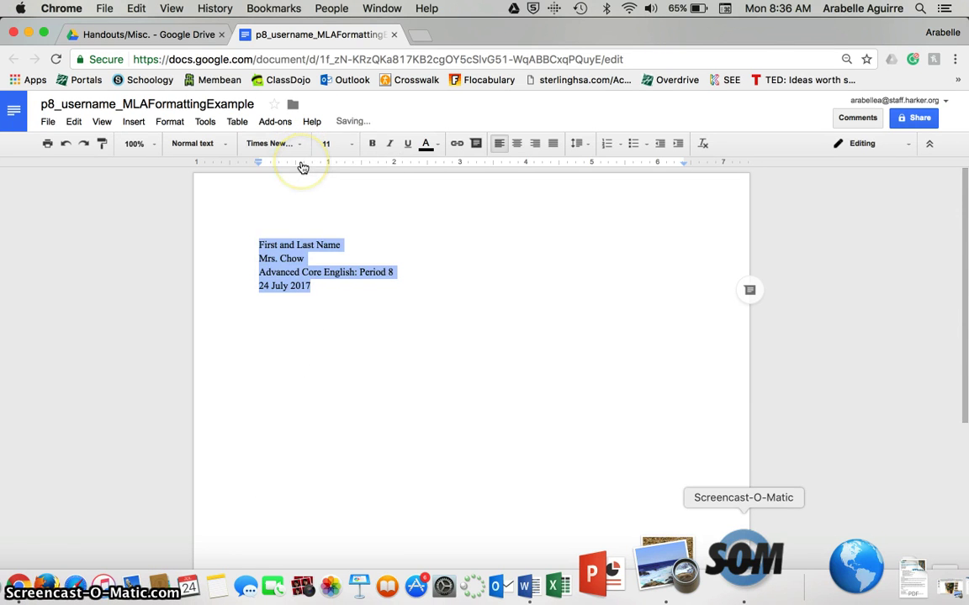
{"action": "left_click", "coordinate": [350, 150]}
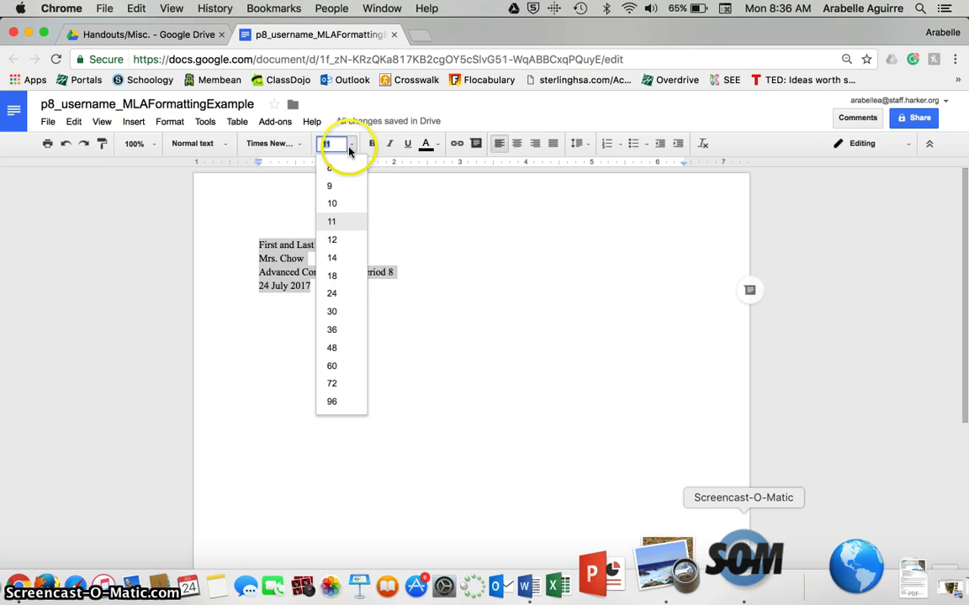
{"action": "left_click", "coordinate": [339, 241]}
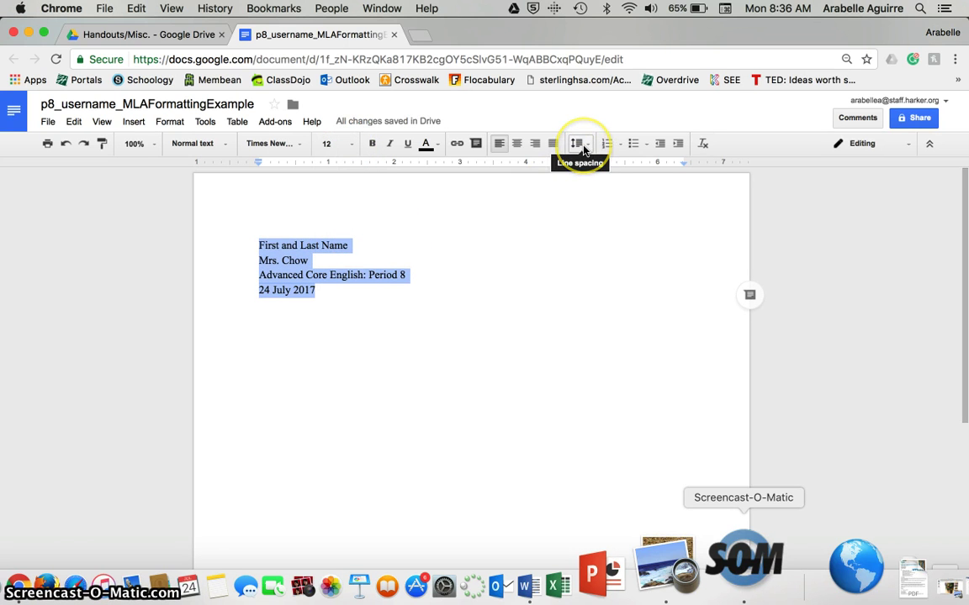
{"action": "left_click", "coordinate": [582, 147]}
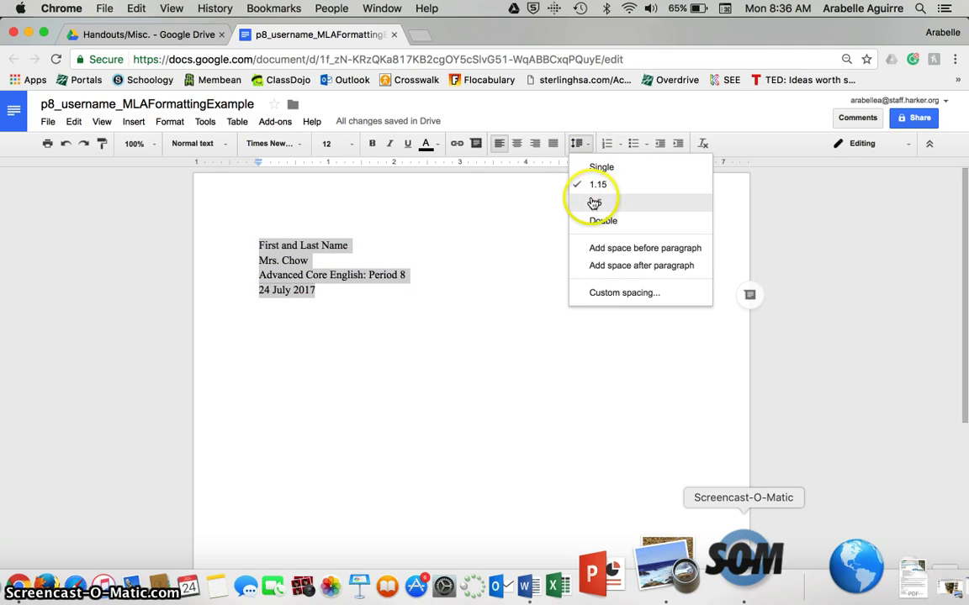
{"action": "left_click", "coordinate": [600, 223]}
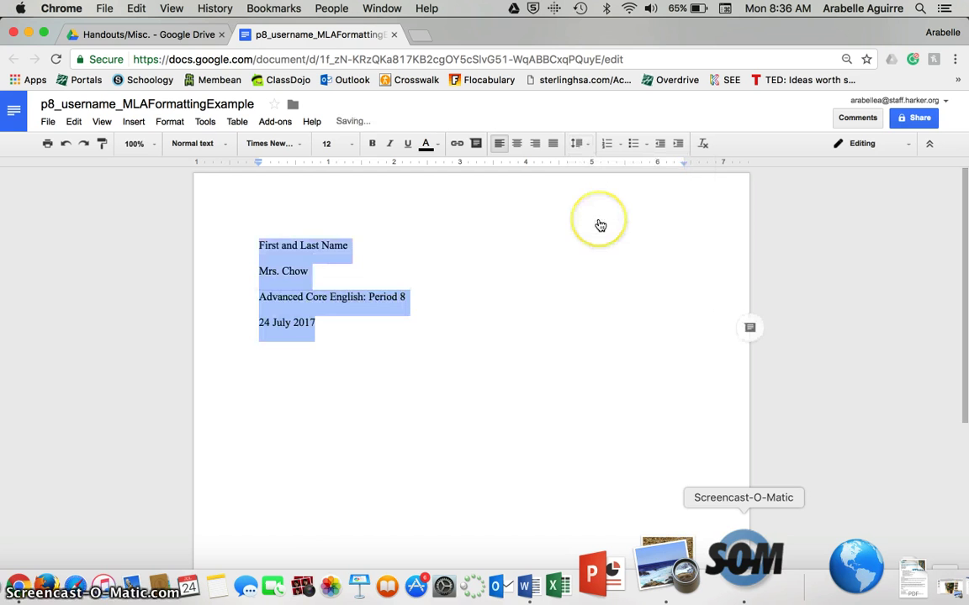
{"action": "left_click", "coordinate": [169, 122]}
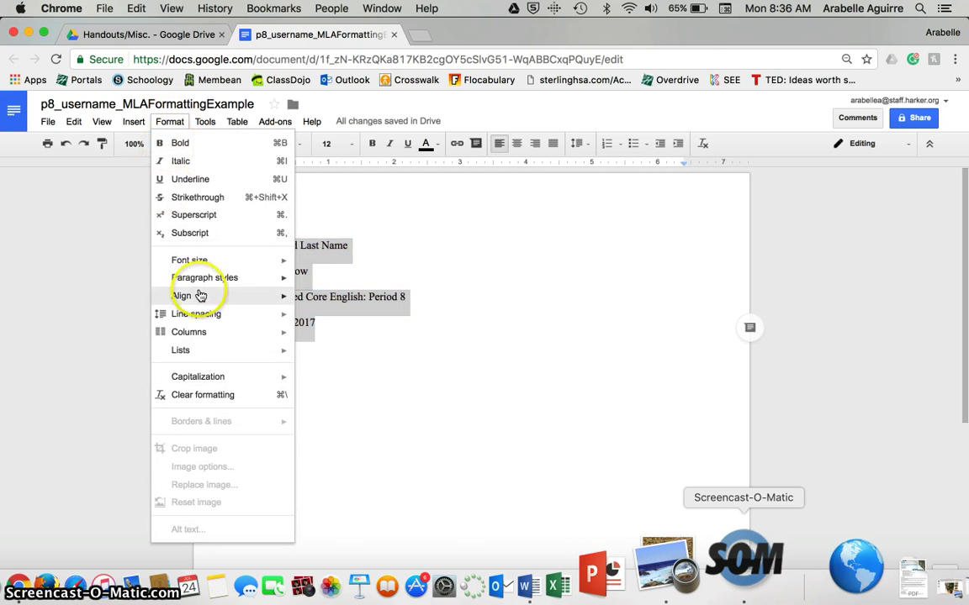
{"action": "mouse_move", "coordinate": [208, 314]}
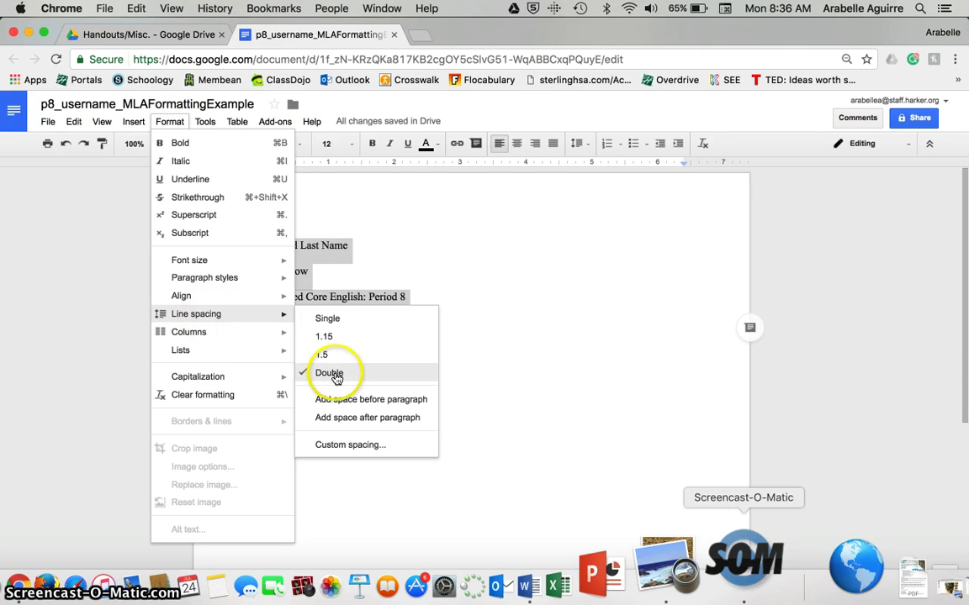
{"action": "left_click", "coordinate": [526, 341]}
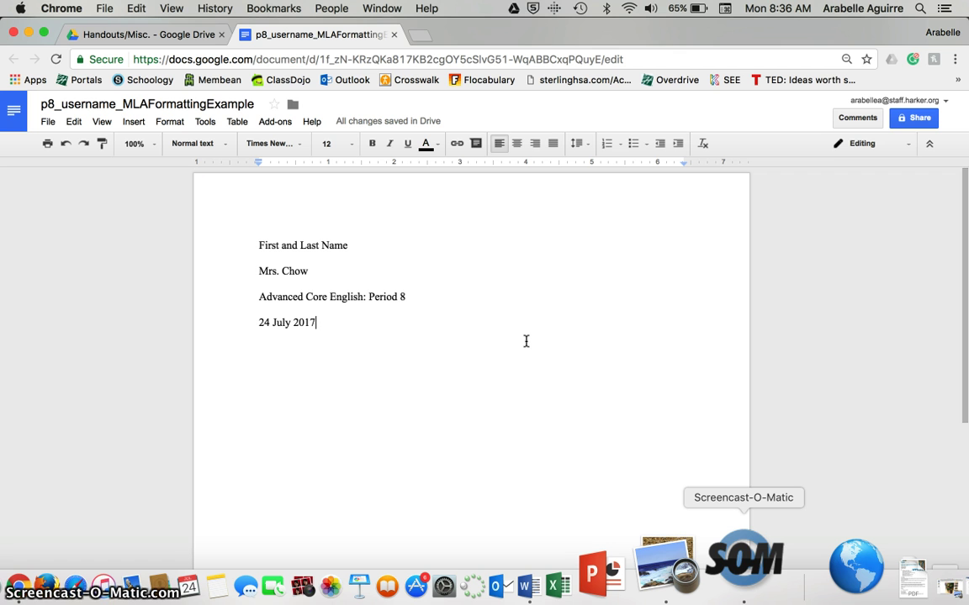
- Make the page header a right-aligned 'Last Name' followed by an automatic page number
{"action": "double_click", "coordinate": [331, 199]}
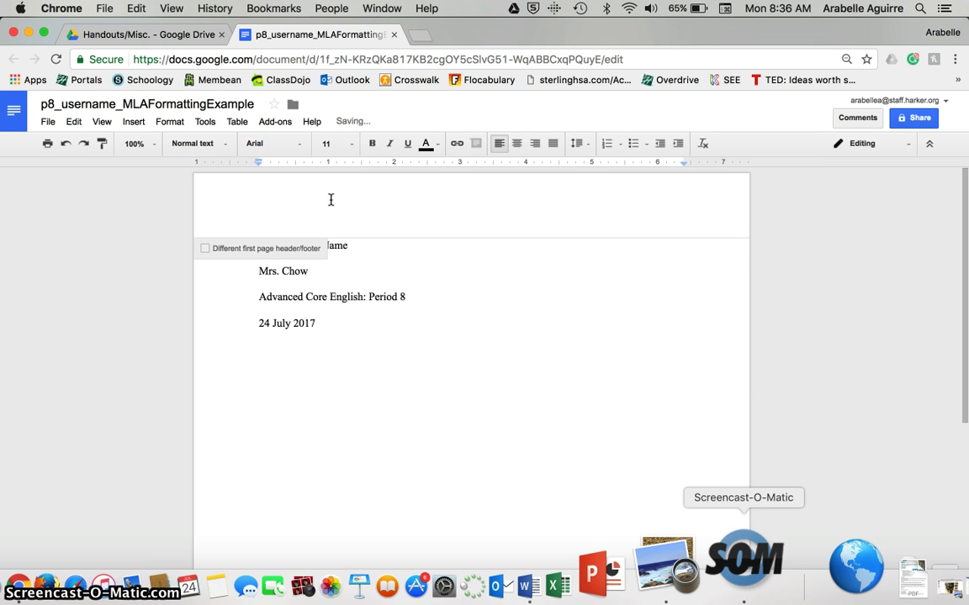
{"action": "left_click", "coordinate": [134, 123]}
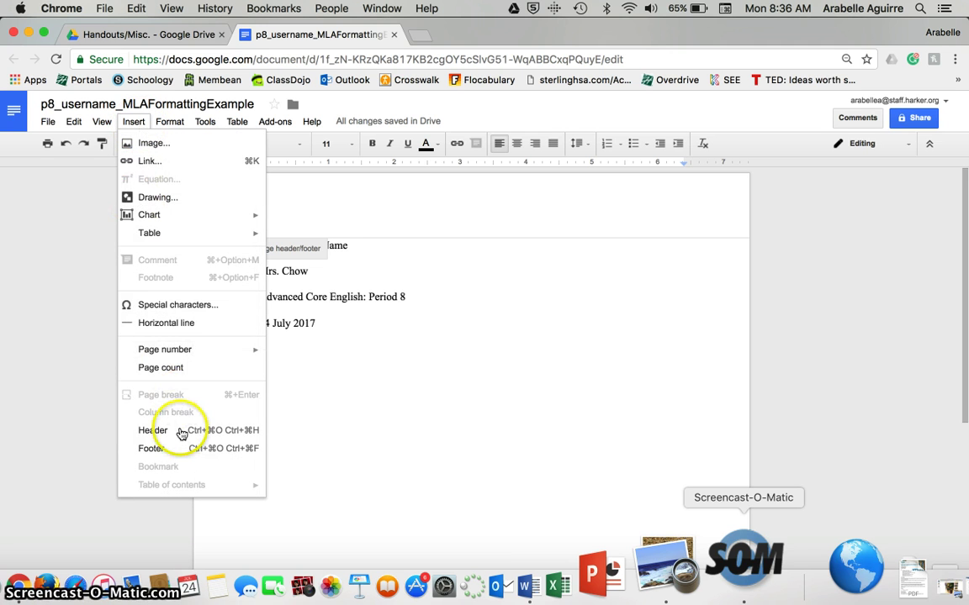
{"action": "left_click", "coordinate": [326, 206]}
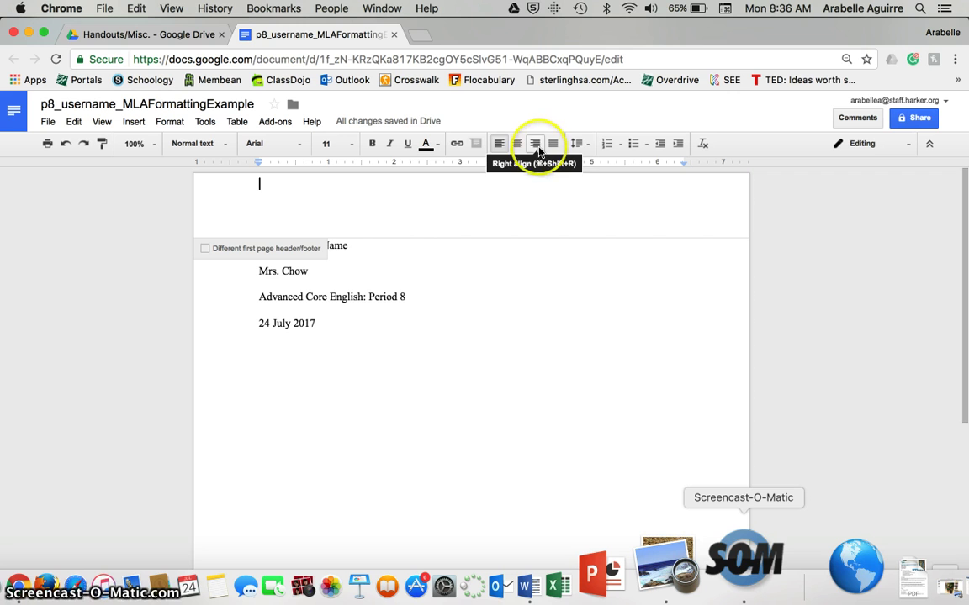
{"action": "left_click", "coordinate": [537, 146]}
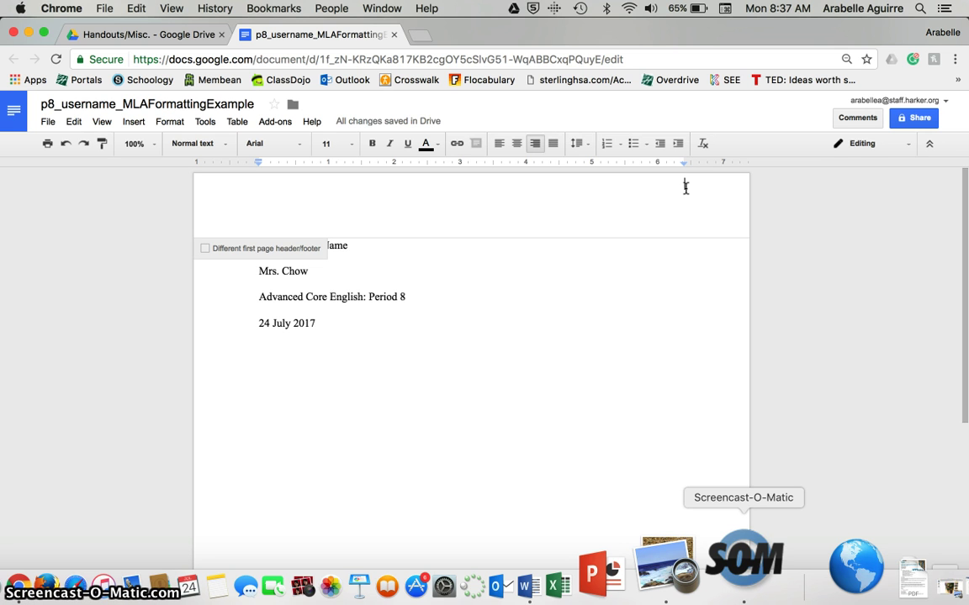
{"action": "type", "text": "Last Name"}
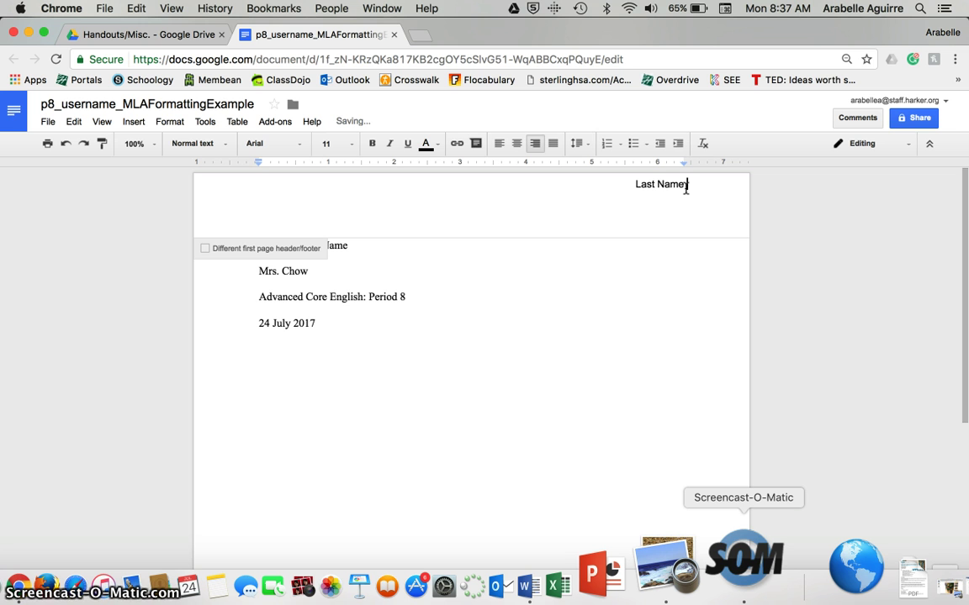
{"action": "left_click", "coordinate": [133, 121]}
{"action": "mouse_move", "coordinate": [191, 350]}
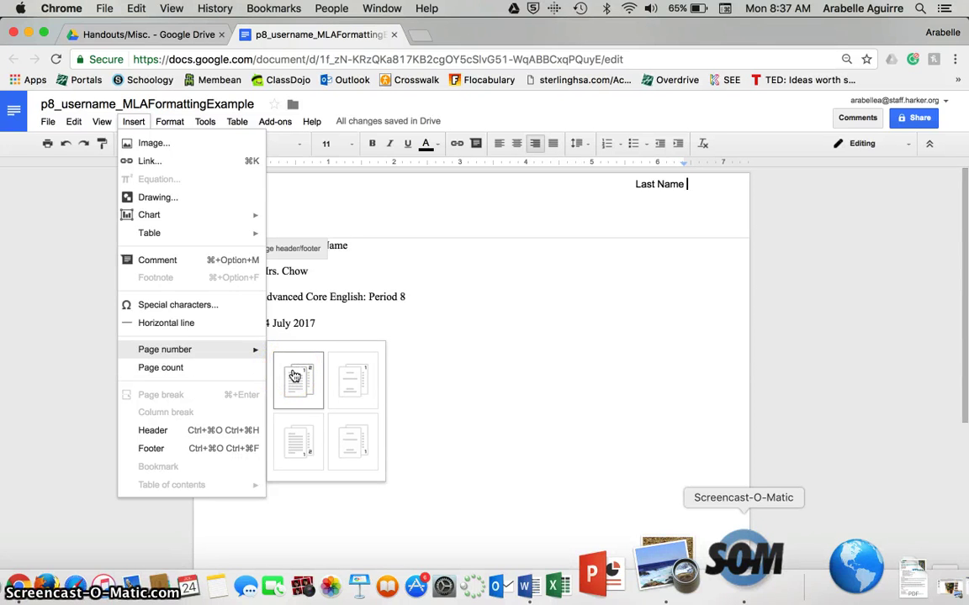
{"action": "left_click", "coordinate": [294, 376]}
{"action": "left_click", "coordinate": [420, 327]}
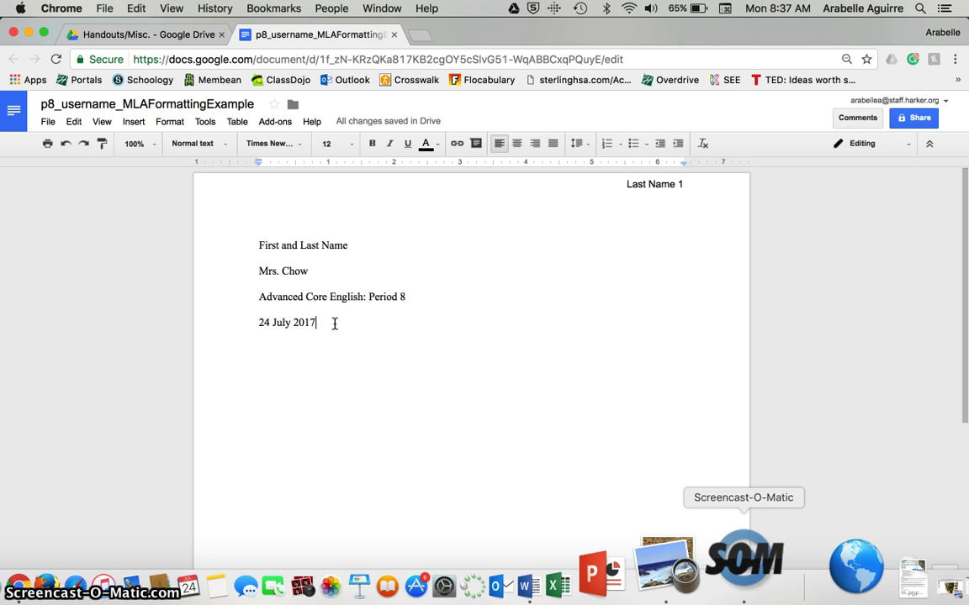
- Add a centered 'Working Title' line below the date, ending with a new line
{"action": "key", "text": "Return"}
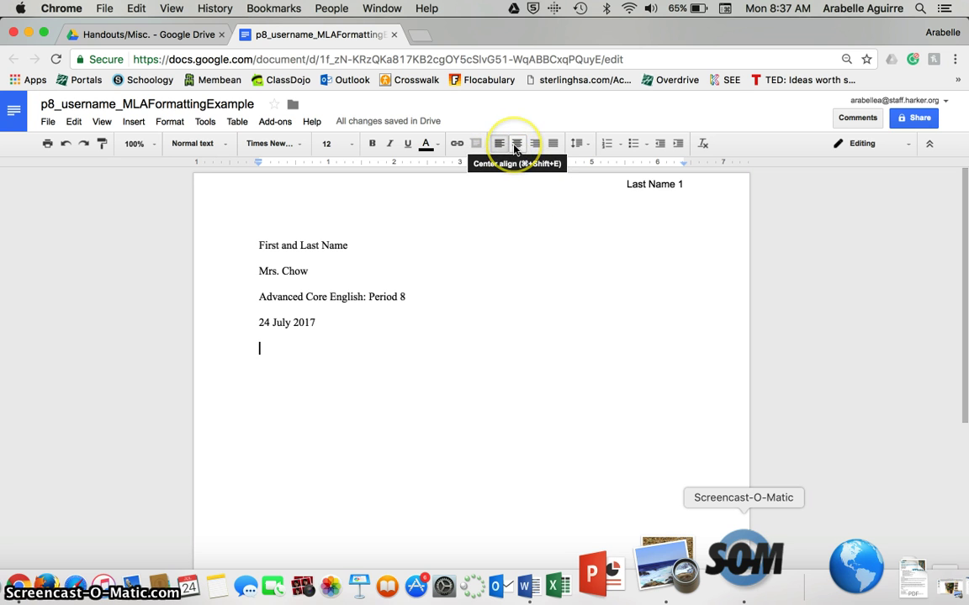
{"action": "left_click", "coordinate": [514, 148]}
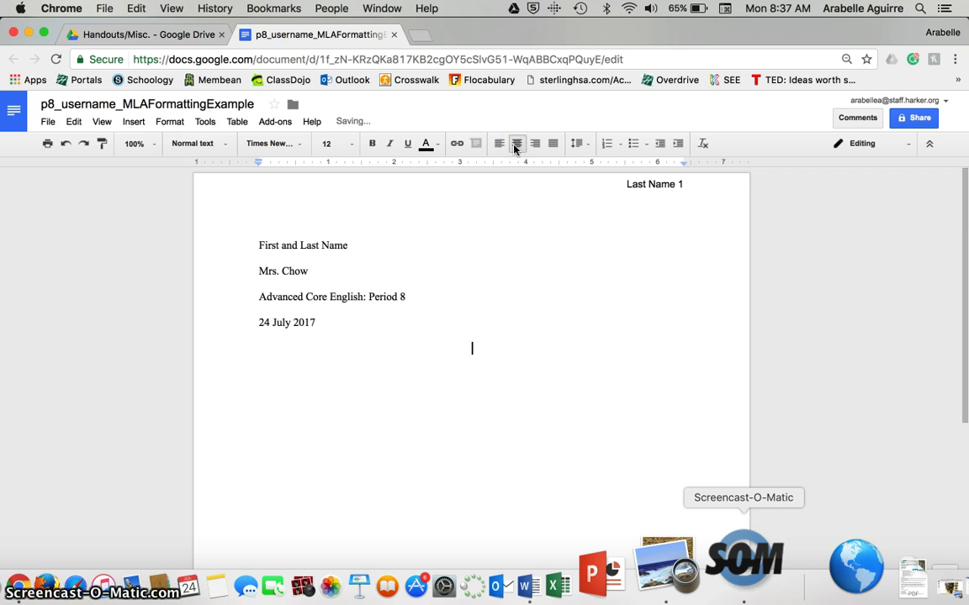
{"action": "type", "text": "Working Title"}
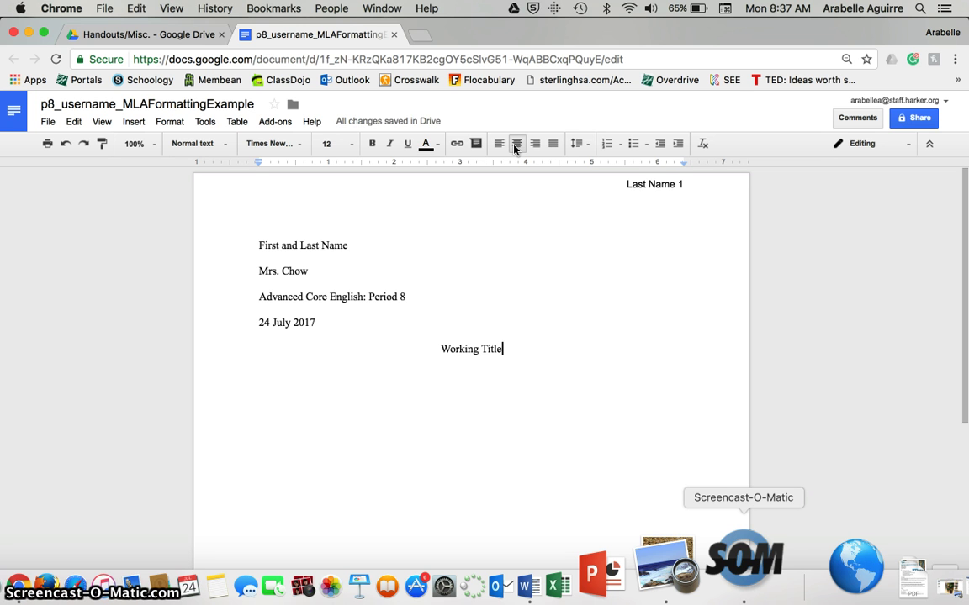
{"action": "key", "text": "Return"}
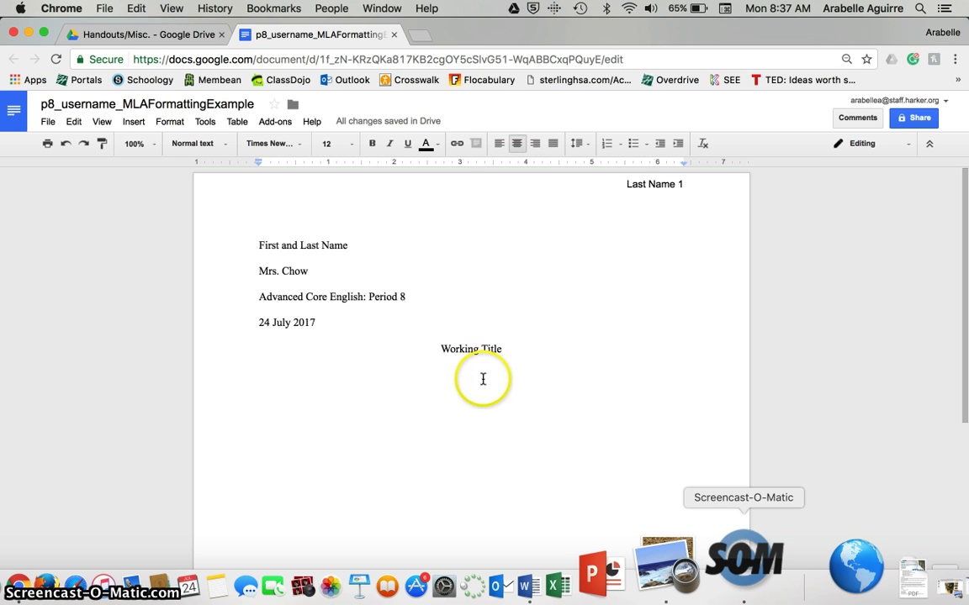
- Begin a left-aligned paragraph with a Tab-indented first line reading 'Once upon a time...'
{"action": "left_click", "coordinate": [499, 144]}
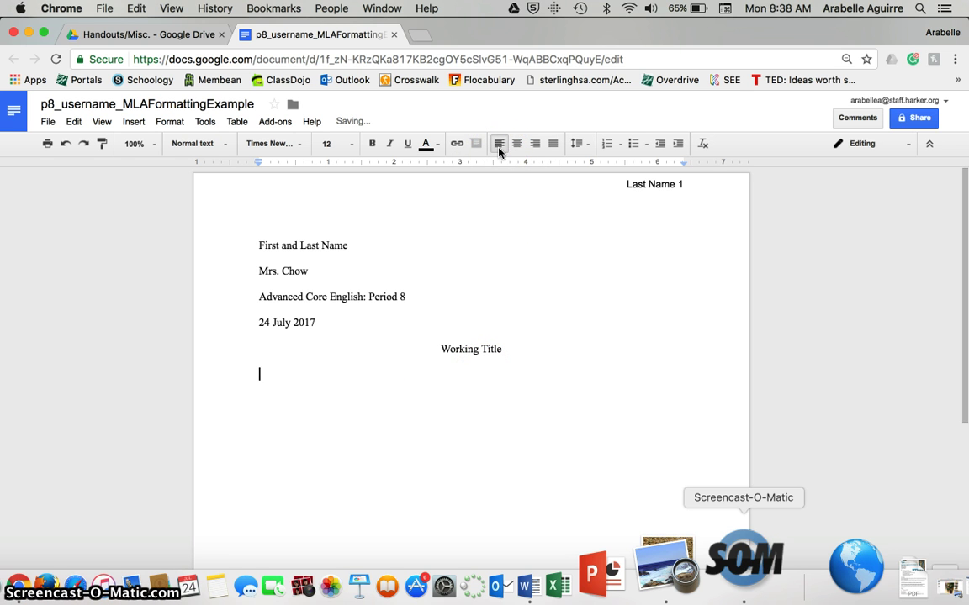
{"action": "left_click", "coordinate": [307, 387]}
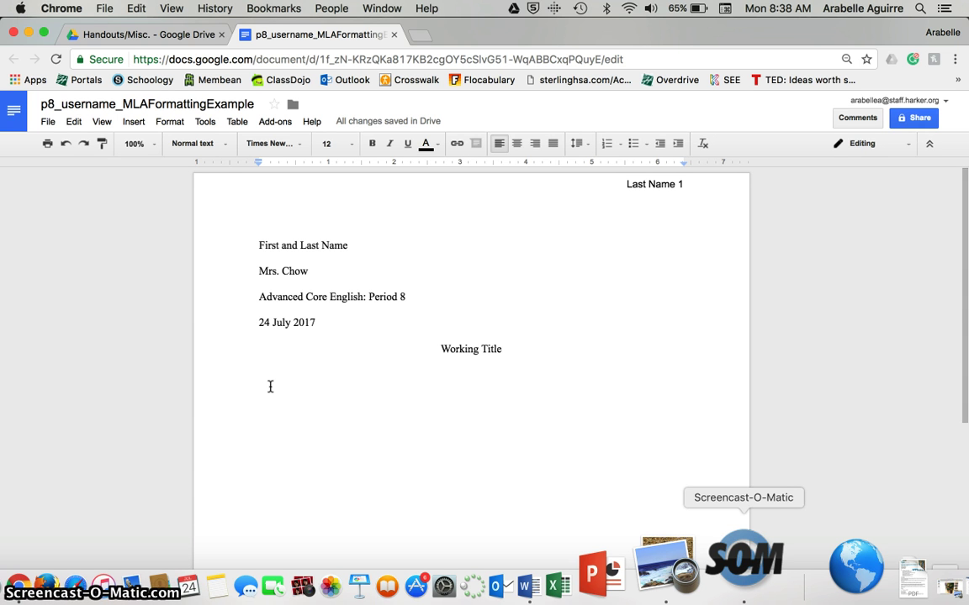
{"action": "key", "text": "Tab"}
{"action": "type", "text": "Once up"}
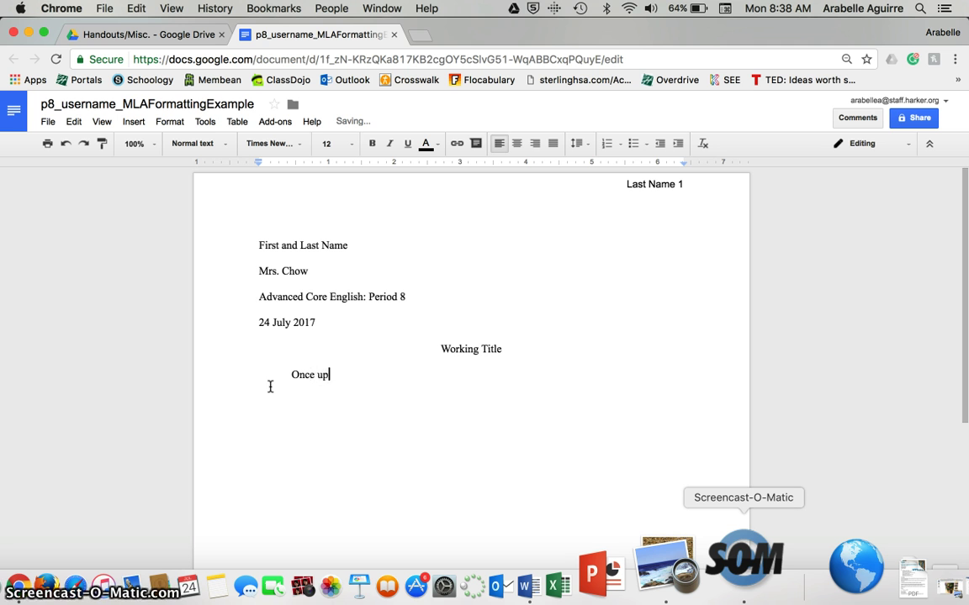
{"action": "type", "text": "on a time..."}
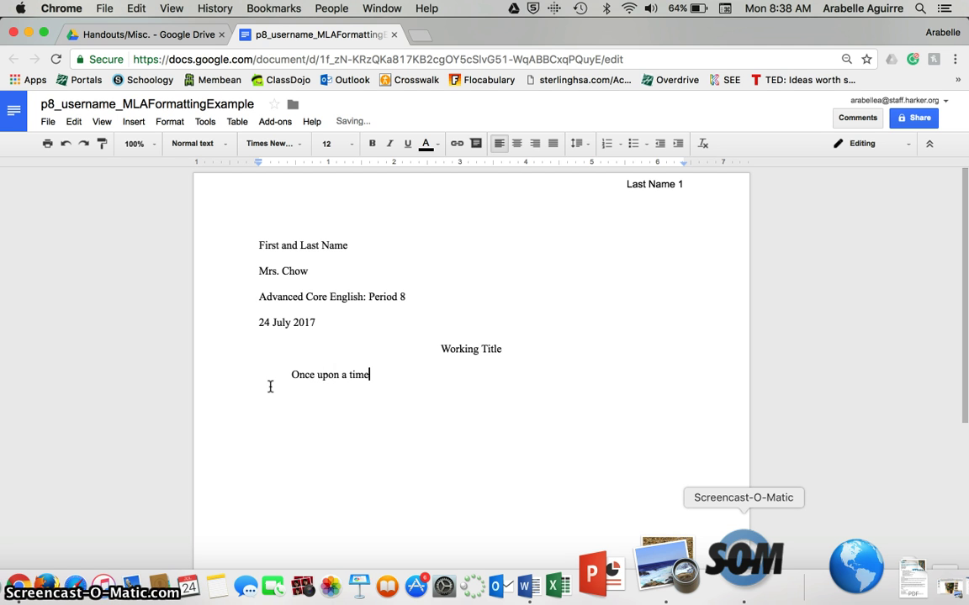